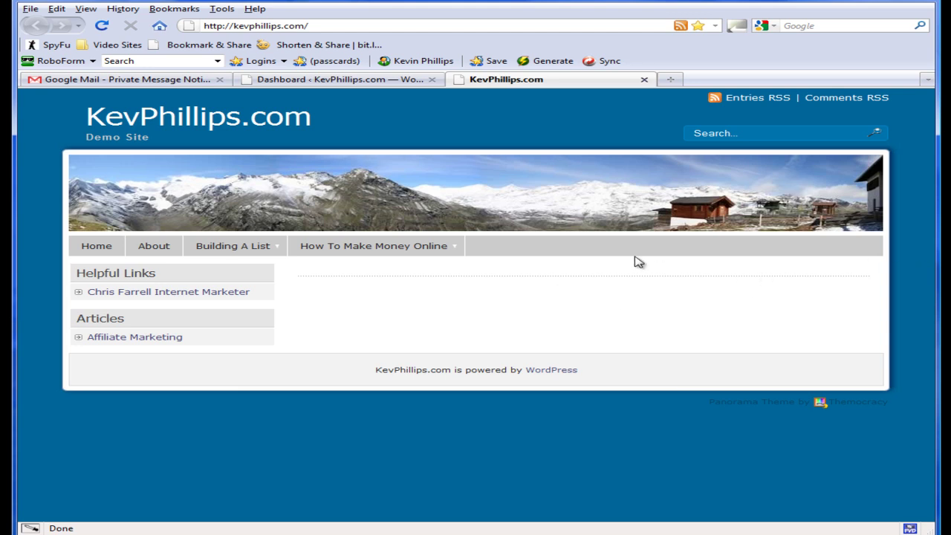
Switch from the public site to the WordPress admin Dashboard browser tab
{"action": "left_click", "coordinate": [394, 82]}
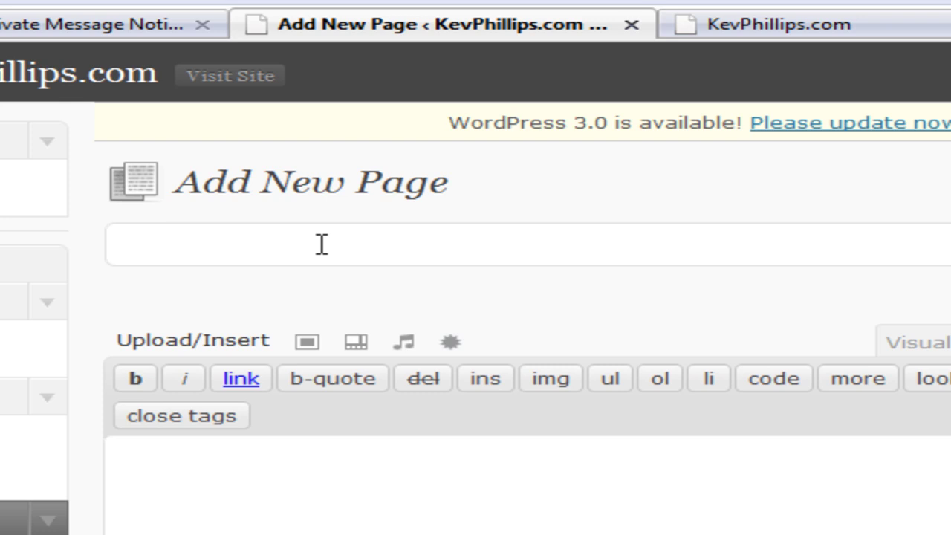
Enter 'paypal-323jooi5 43 m45' as the new page's title
{"action": "type", "text": "pay"}
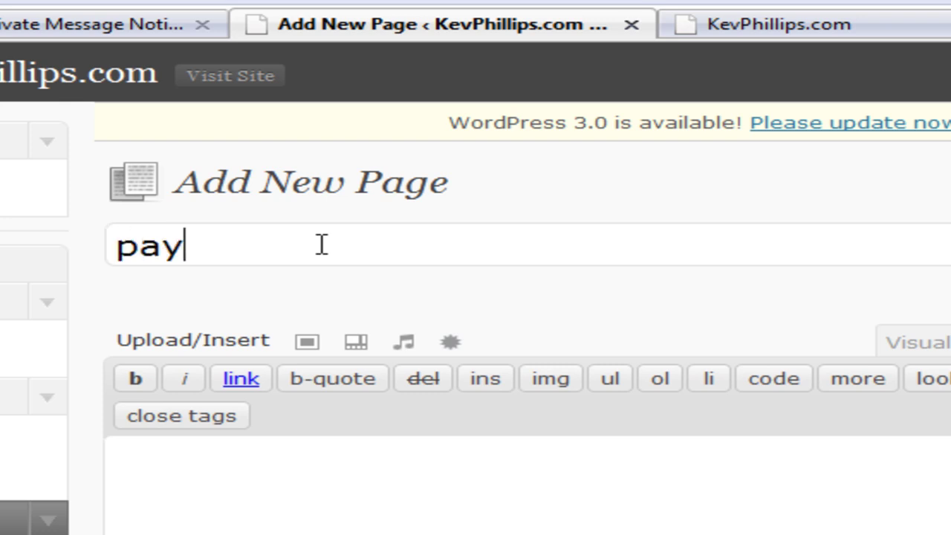
{"action": "type", "text": "pal"}
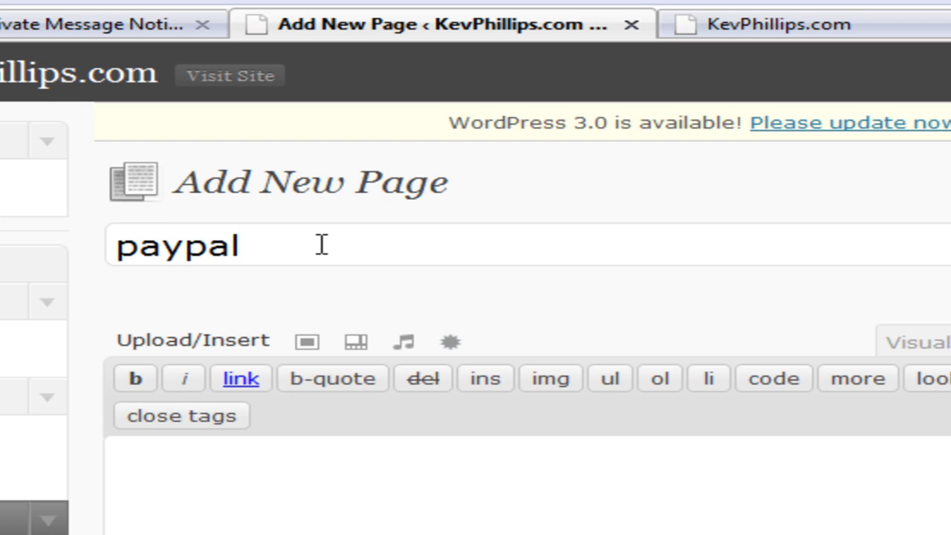
{"action": "type", "text": "-323jo"}
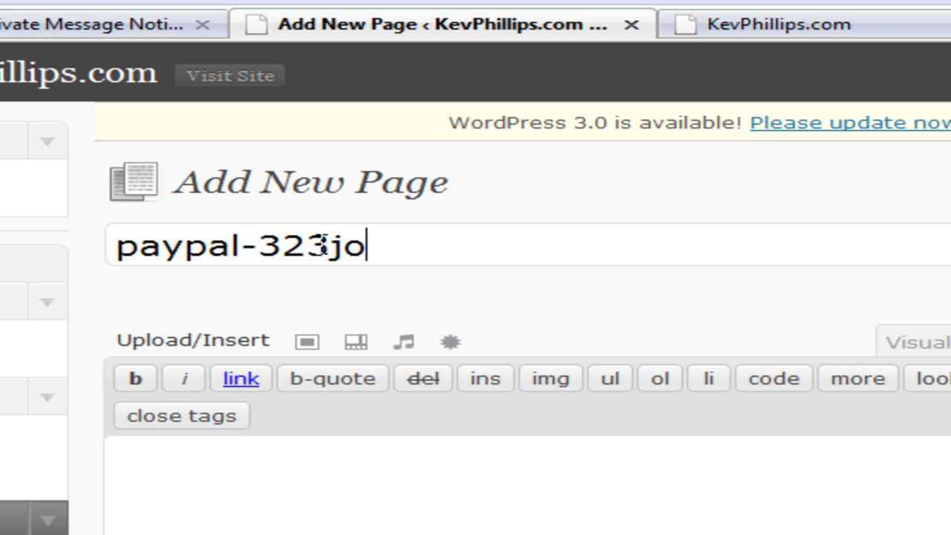
{"action": "type", "text": "oi5 43 "}
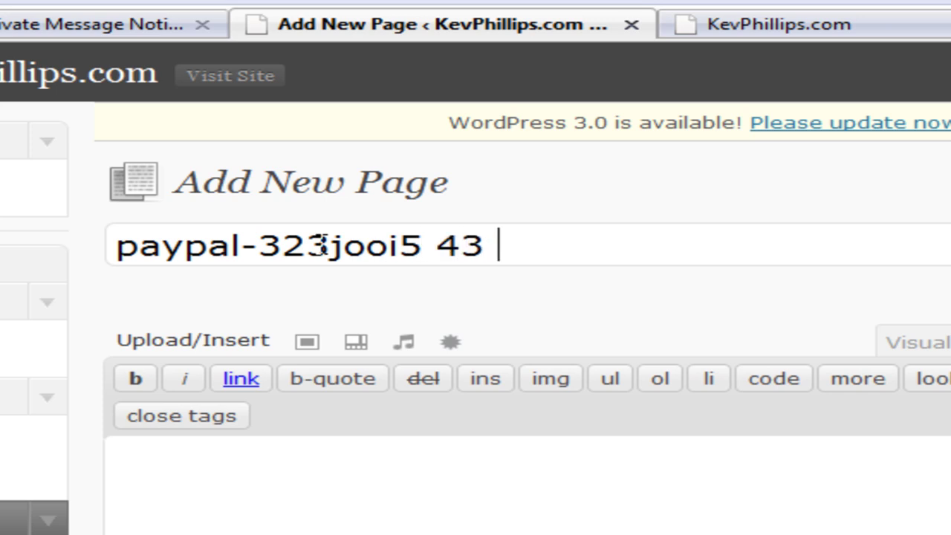
{"action": "type", "text": "m45"}
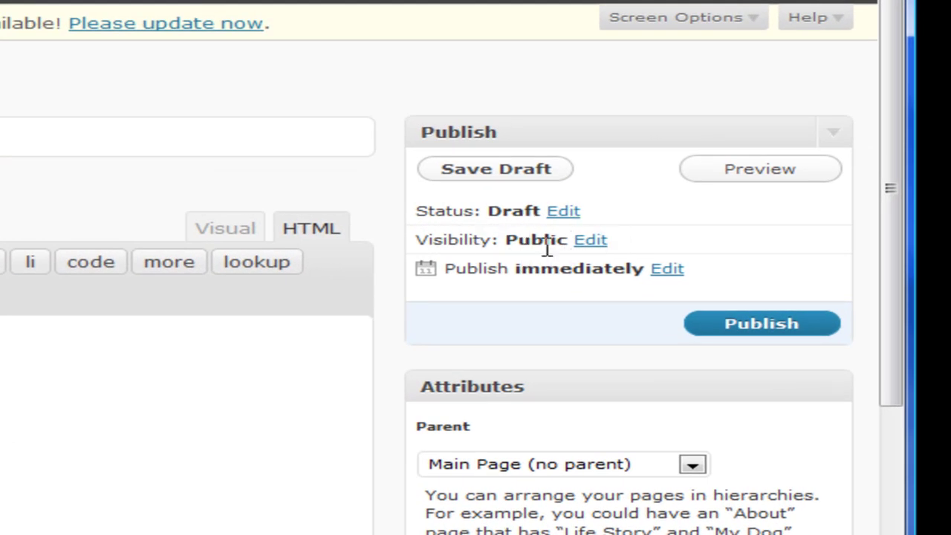
Change the page visibility from Public to Private and confirm it
{"action": "left_click", "coordinate": [591, 242]}
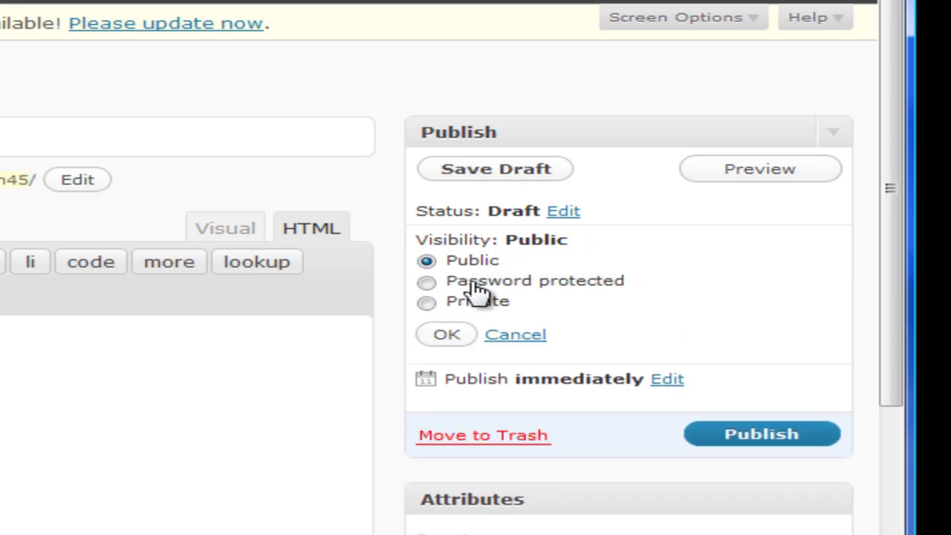
{"action": "left_click", "coordinate": [426, 283]}
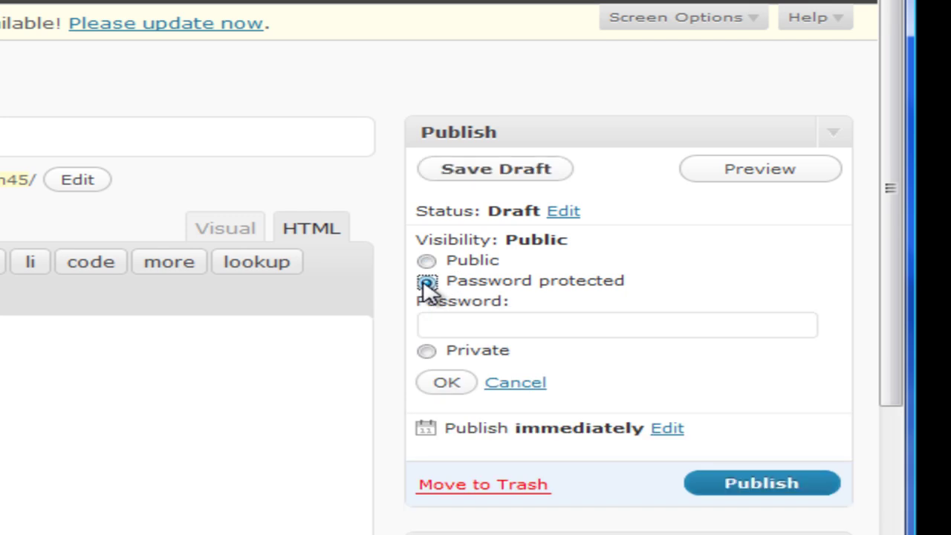
{"action": "left_click", "coordinate": [444, 321]}
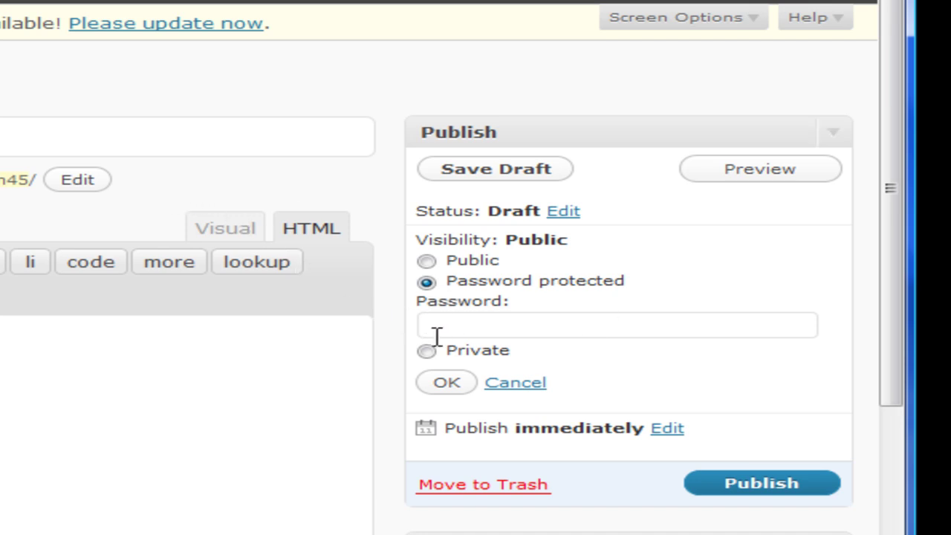
{"action": "left_click", "coordinate": [427, 351]}
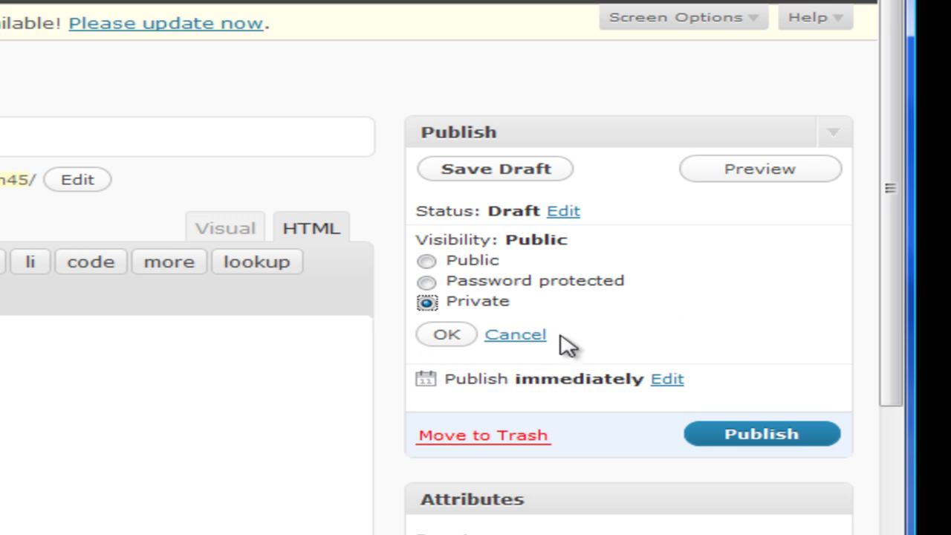
{"action": "left_click", "coordinate": [449, 336]}
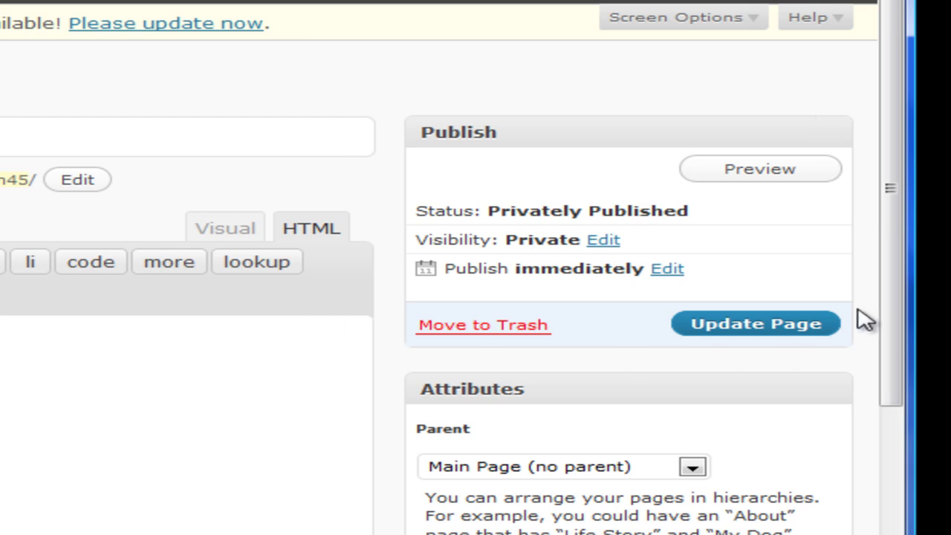
Uncheck Allow Comments and Allow trackbacks and pingbacks in the Discussion box
{"action": "left_click_drag", "start_coordinate": [890, 284], "coordinate": [884, 375]}
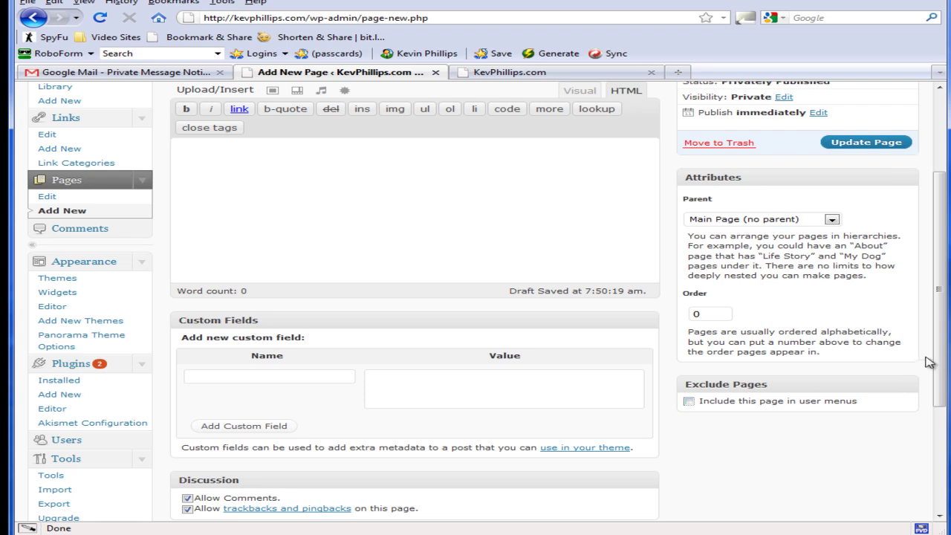
{"action": "left_click_drag", "start_coordinate": [941, 365], "coordinate": [942, 437]}
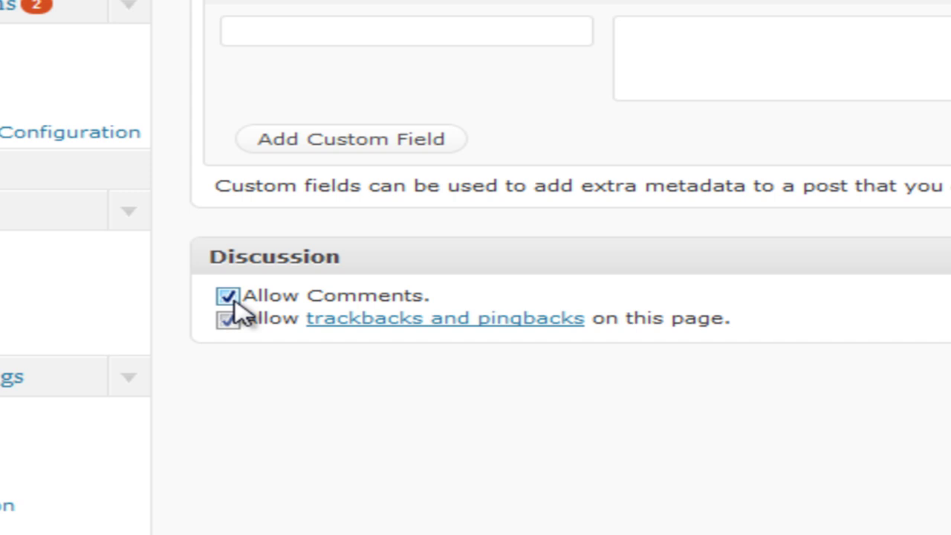
{"action": "left_click", "coordinate": [227, 295]}
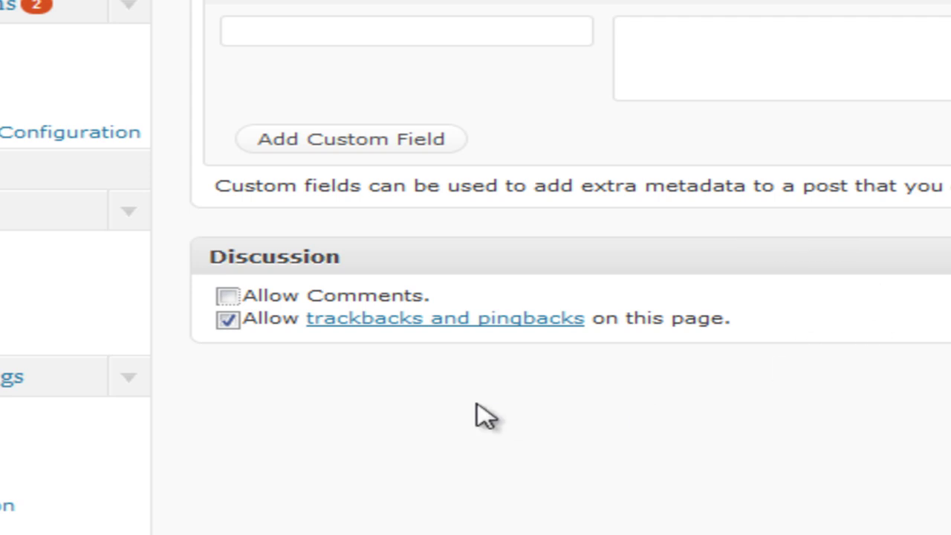
{"action": "left_click", "coordinate": [229, 320]}
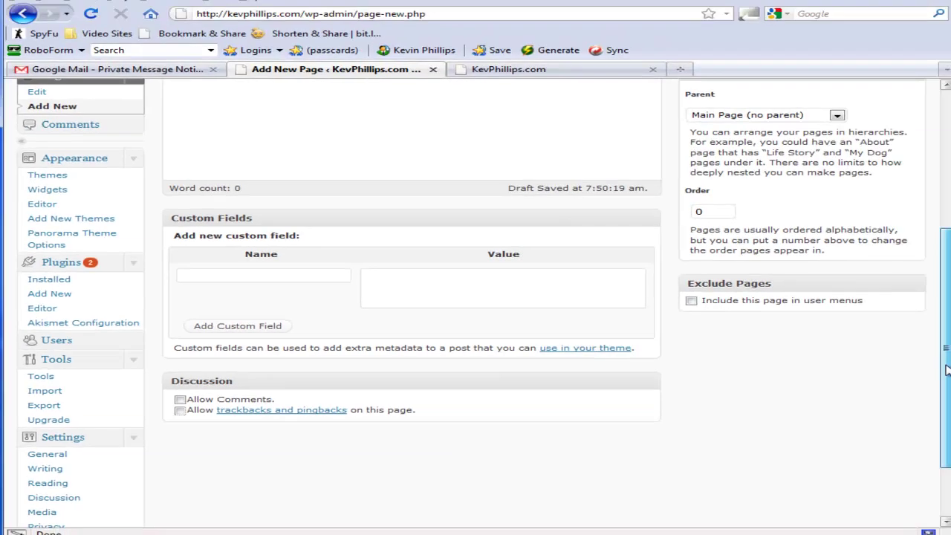
{"action": "scroll", "coordinate": [409, 297], "scroll_direction": "up", "scroll_amount": 5}
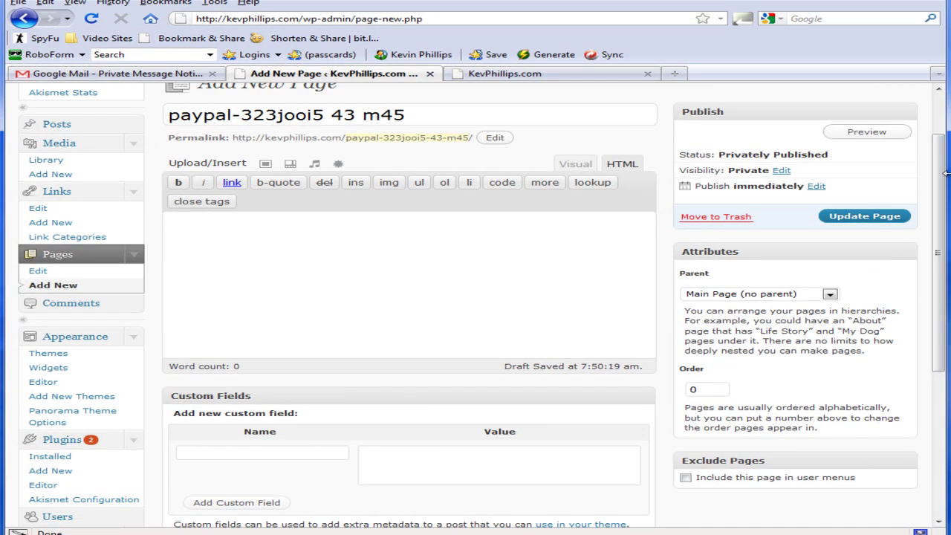
Update the page and keep its permalink slug as paypal-323jooi5-43-m45
{"action": "left_click", "coordinate": [864, 217]}
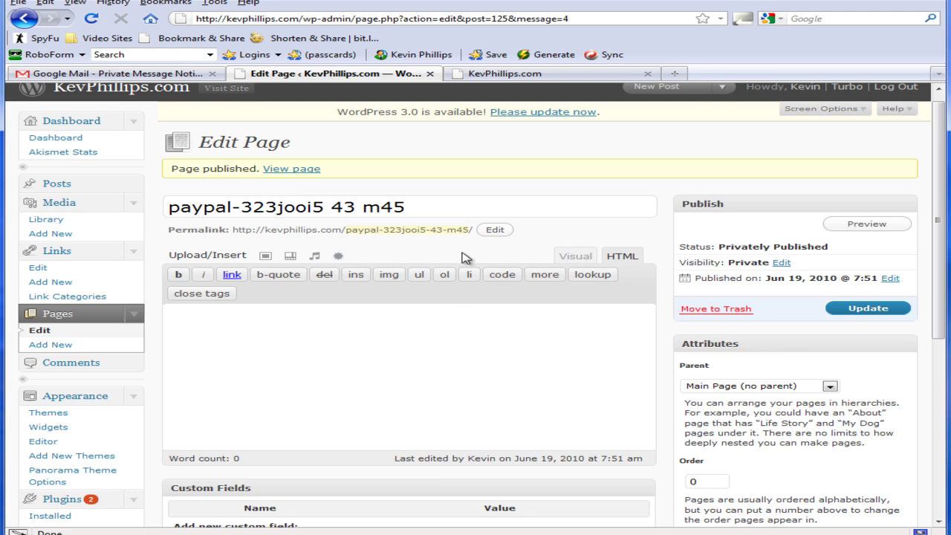
{"action": "left_click", "coordinate": [369, 230]}
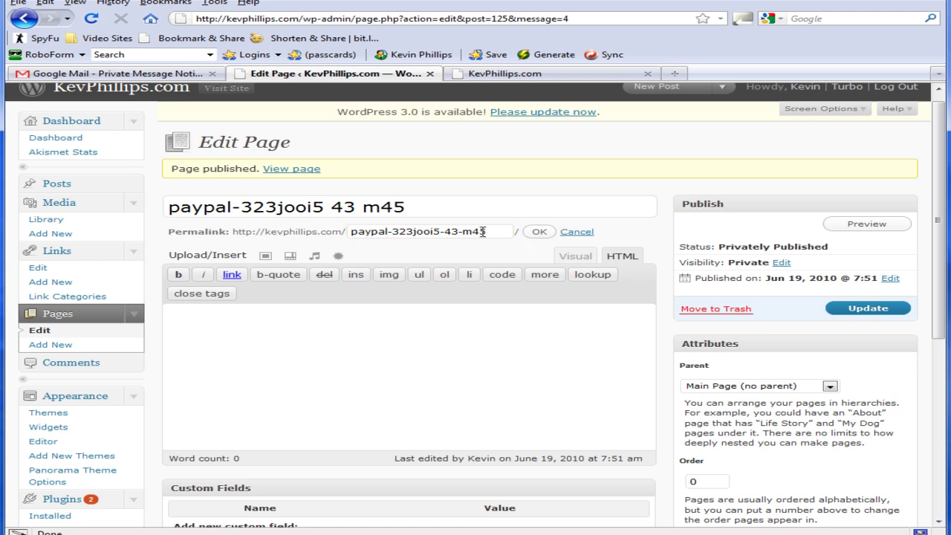
{"action": "left_click_drag", "start_coordinate": [484, 232], "coordinate": [335, 231]}
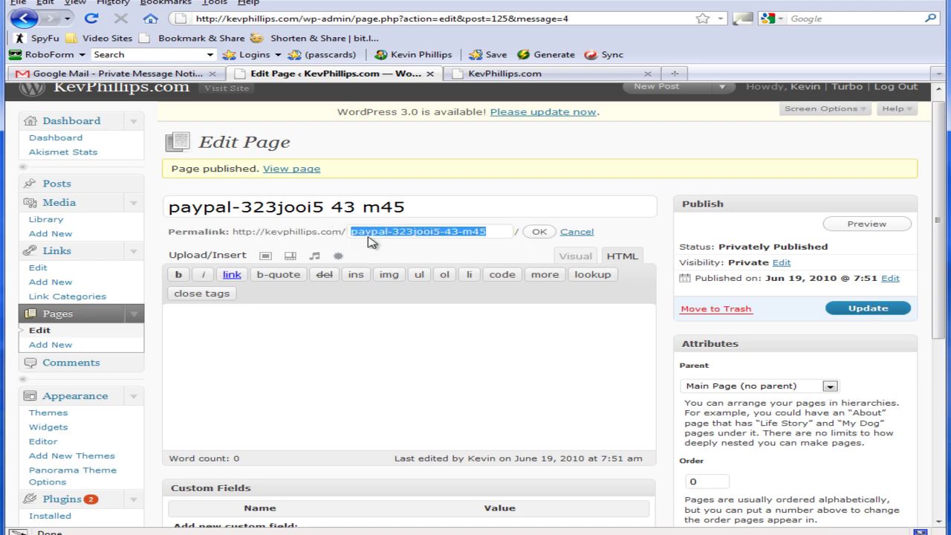
{"action": "left_click", "coordinate": [539, 233]}
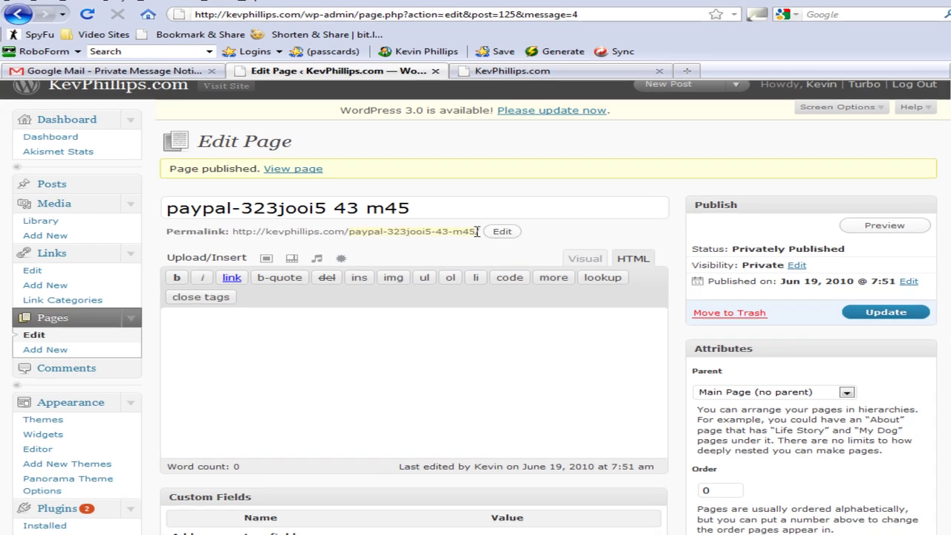
Select the page's full permalink URL, then clear the selection
{"action": "left_click_drag", "start_coordinate": [476, 231], "coordinate": [418, 225]}
{"action": "left_click_drag", "start_coordinate": [515, 257], "coordinate": [231, 269]}
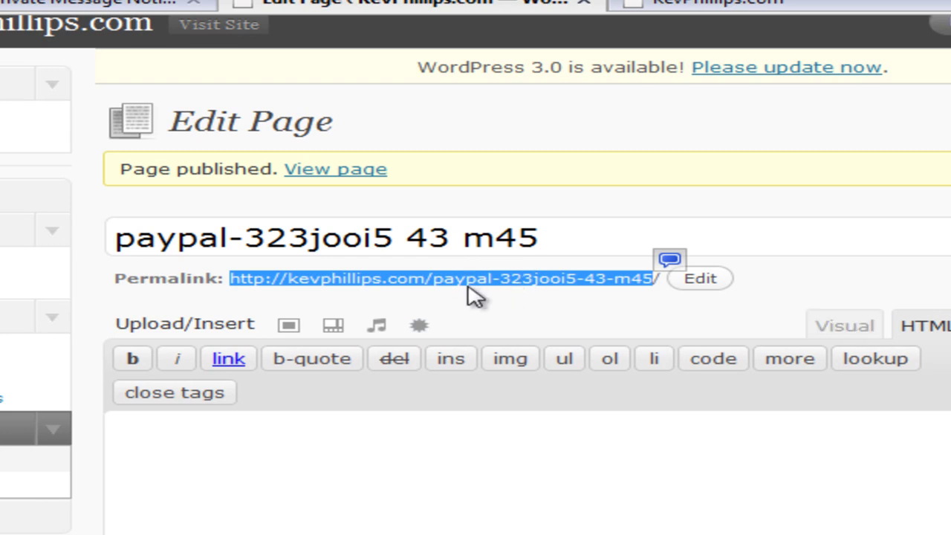
{"action": "left_click", "coordinate": [513, 306]}
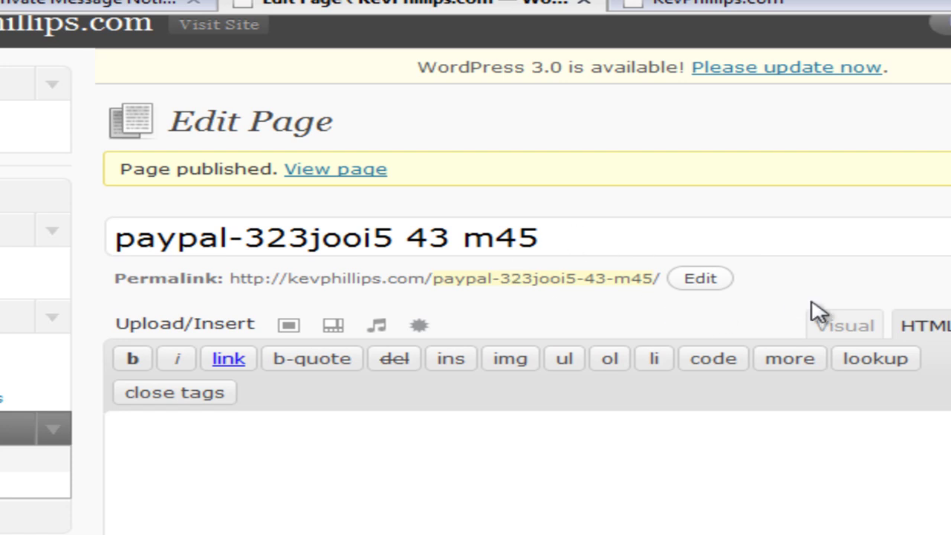
{"action": "left_click", "coordinate": [940, 463]}
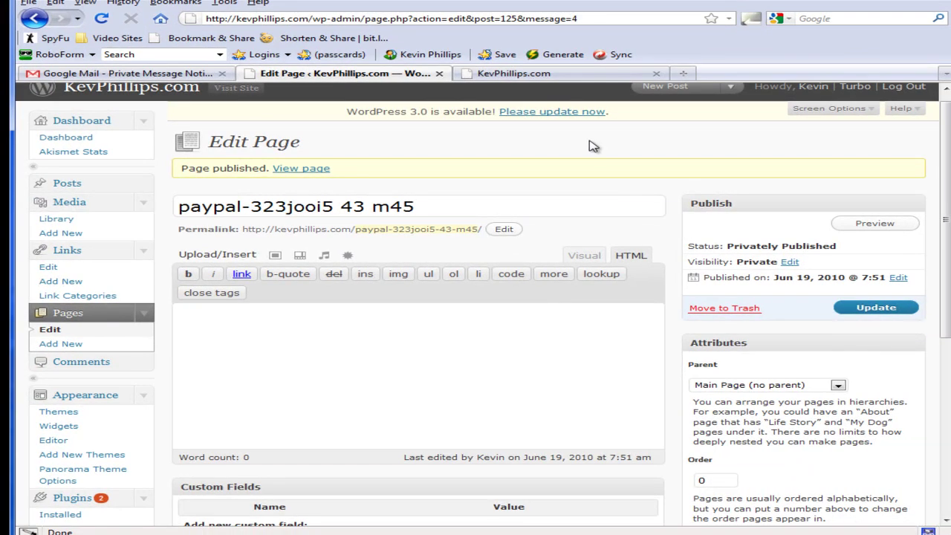
{"action": "left_click_drag", "start_coordinate": [180, 209], "coordinate": [433, 207]}
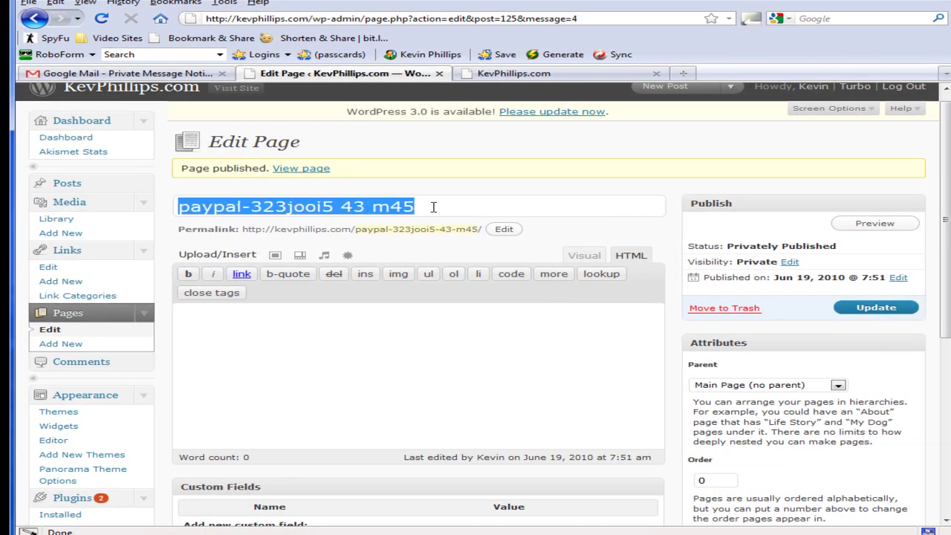
{"action": "left_click", "coordinate": [508, 205]}
{"action": "left_click", "coordinate": [592, 74]}
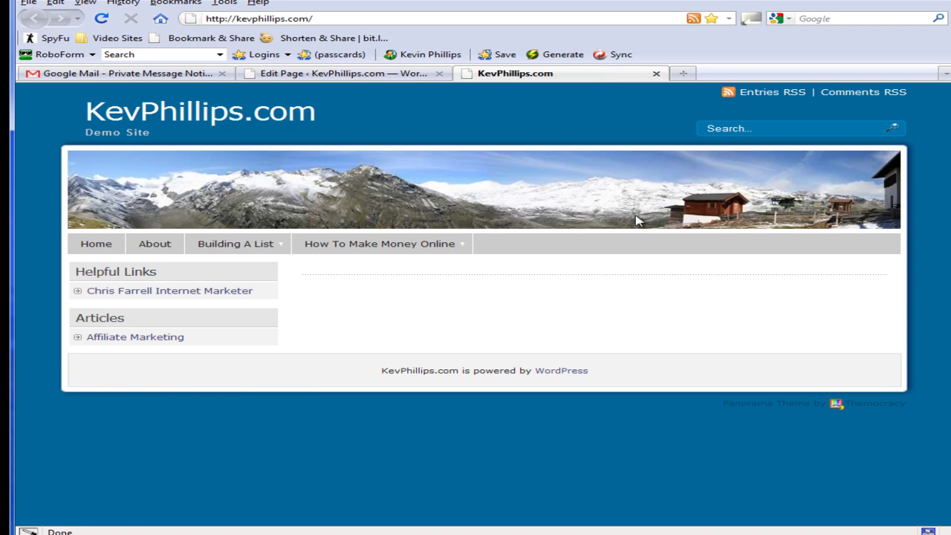
{"action": "left_click", "coordinate": [102, 21]}
{"action": "left_click", "coordinate": [371, 72]}
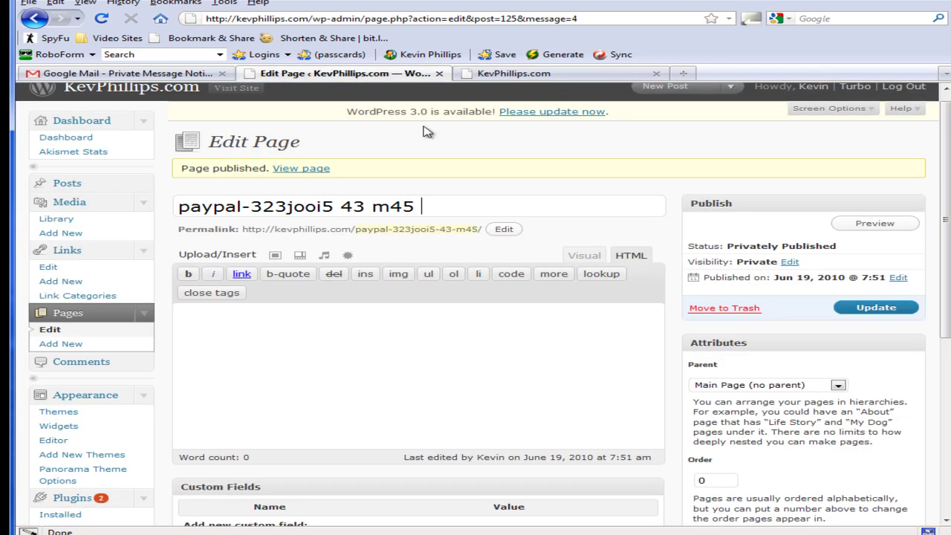
{"action": "left_click_drag", "start_coordinate": [942, 301], "coordinate": [945, 357]}
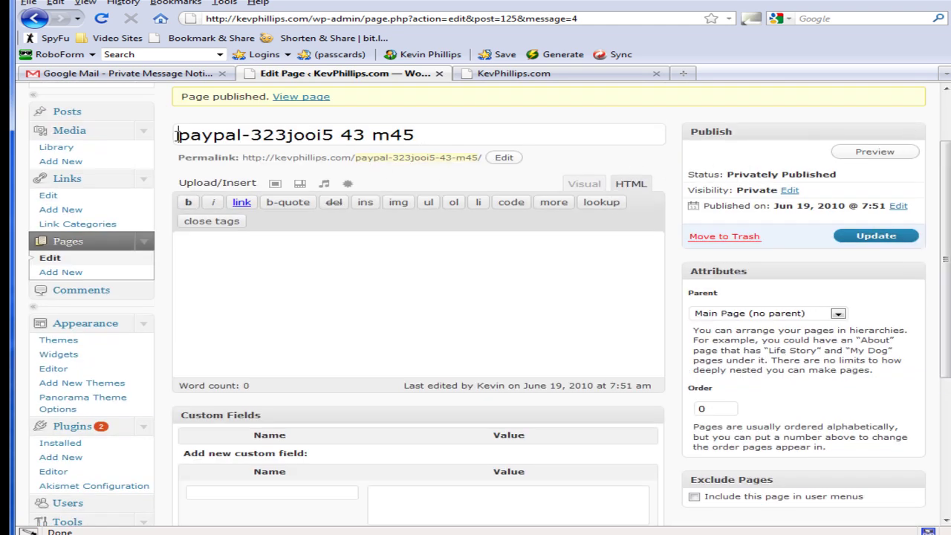
{"action": "left_click_drag", "start_coordinate": [177, 134], "coordinate": [447, 139]}
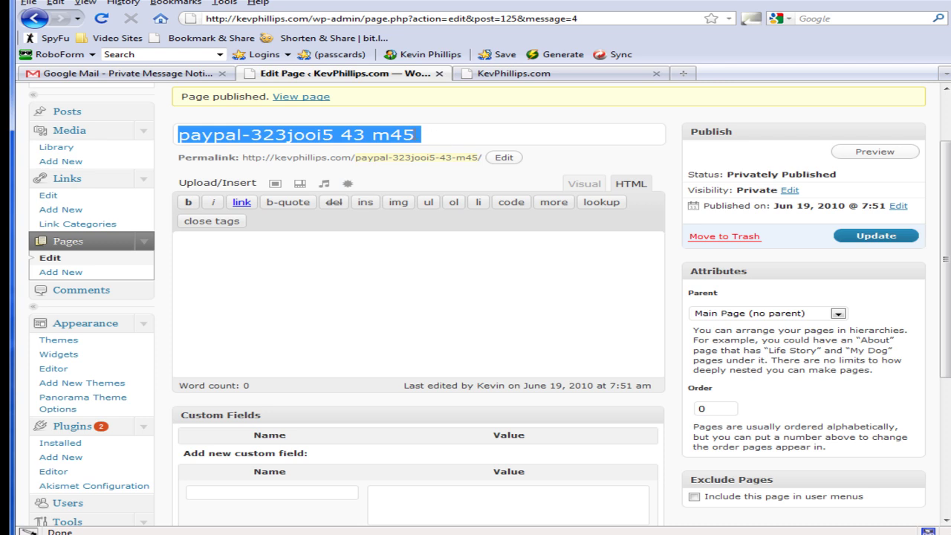
{"action": "left_click", "coordinate": [414, 134]}
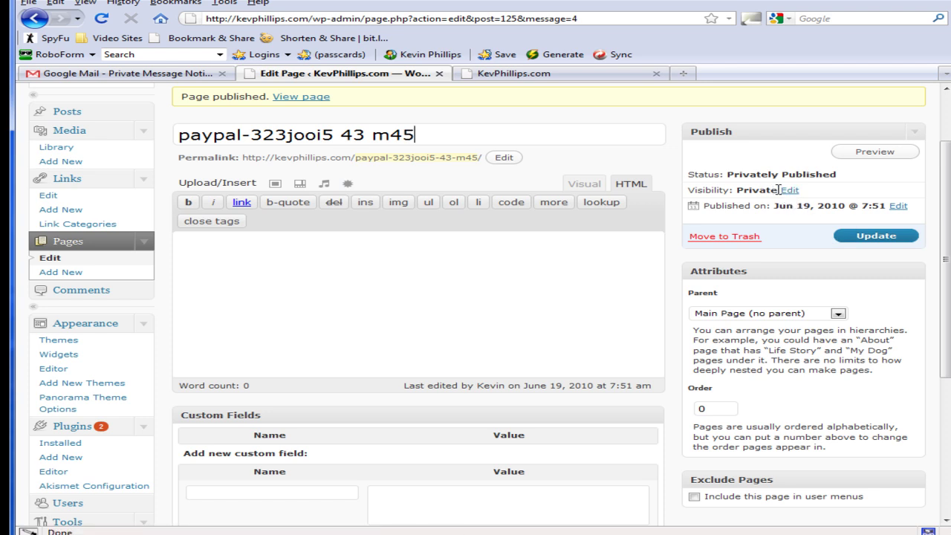
{"action": "scroll", "coordinate": [935, 378], "scroll_direction": "down", "scroll_amount": 5}
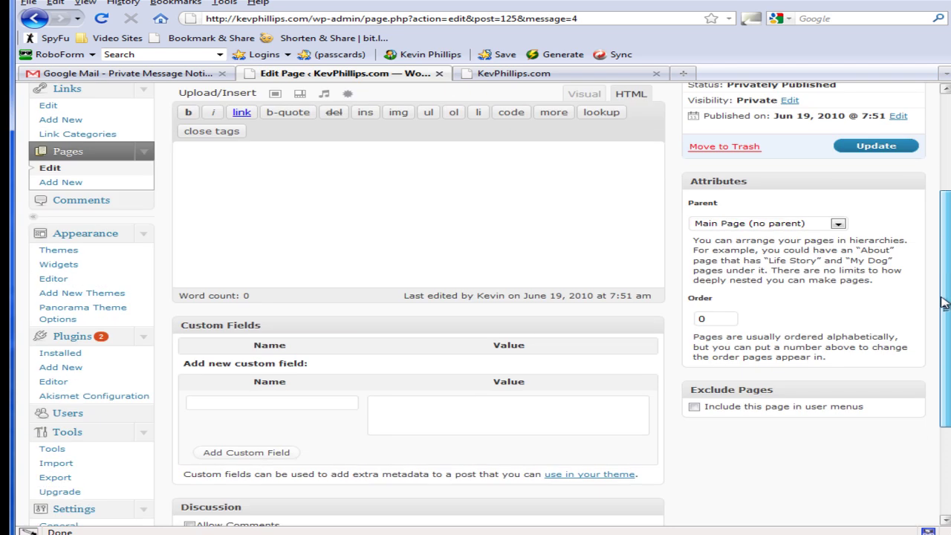